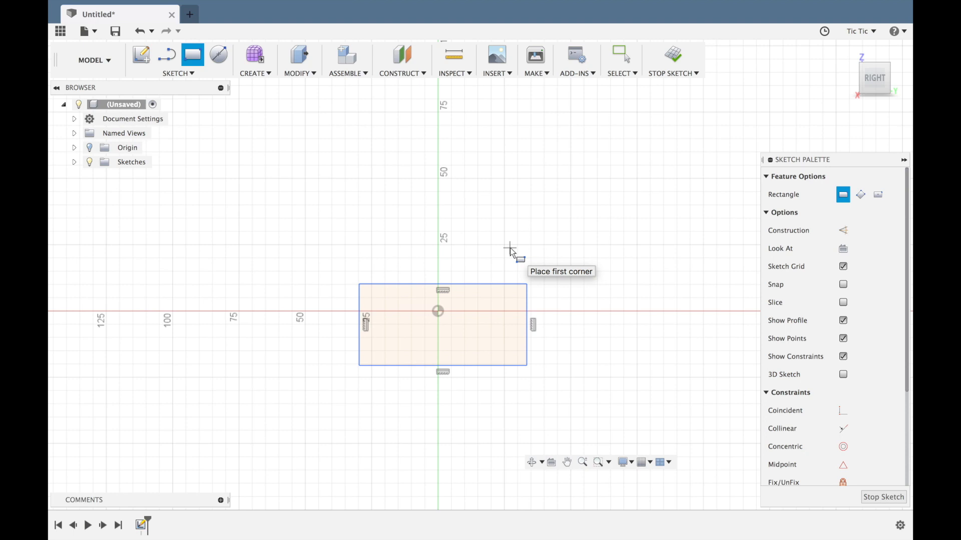
key("Escape")
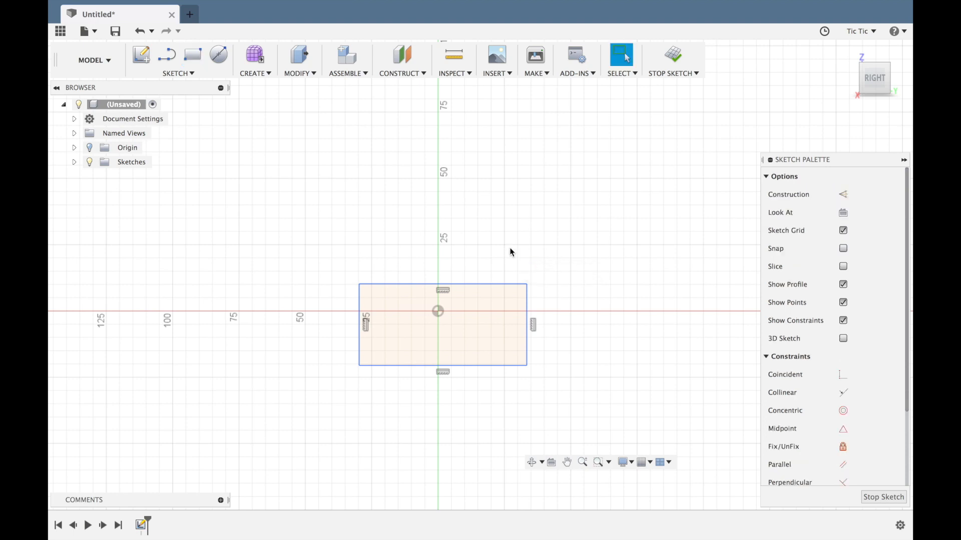
key("d")
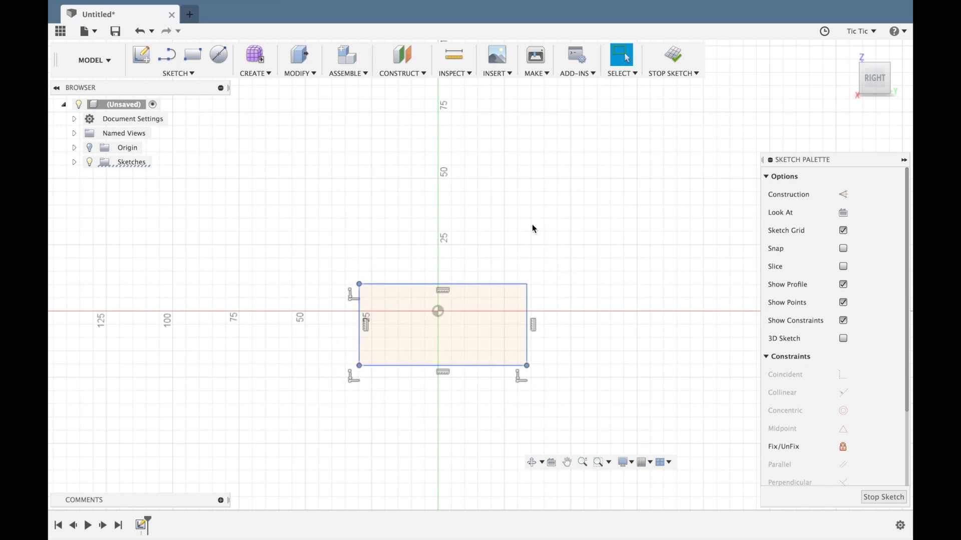
key("d")
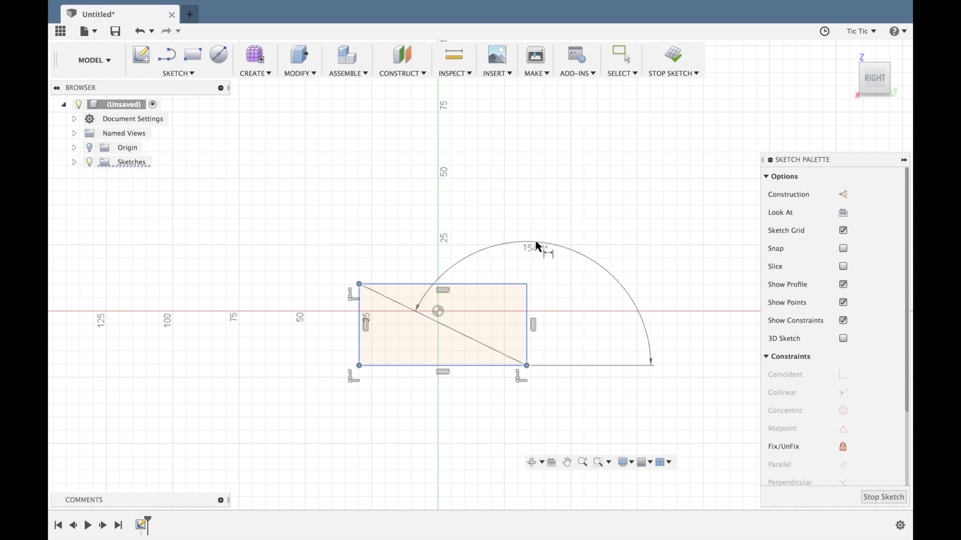
key("Escape")
Dimension the rectangle's width between its two upper corners and set it to 64 mm
key("d")
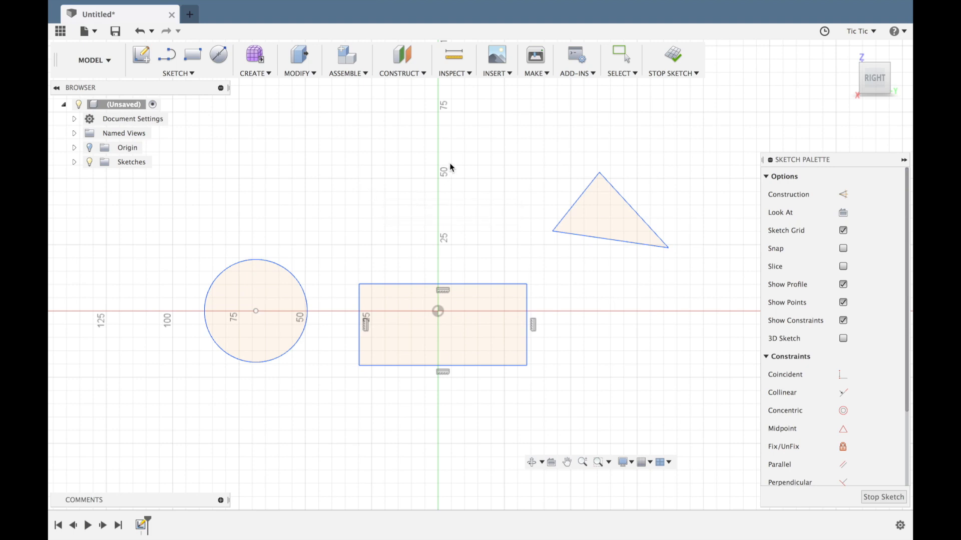
left_click(358, 285)
left_click(526, 284)
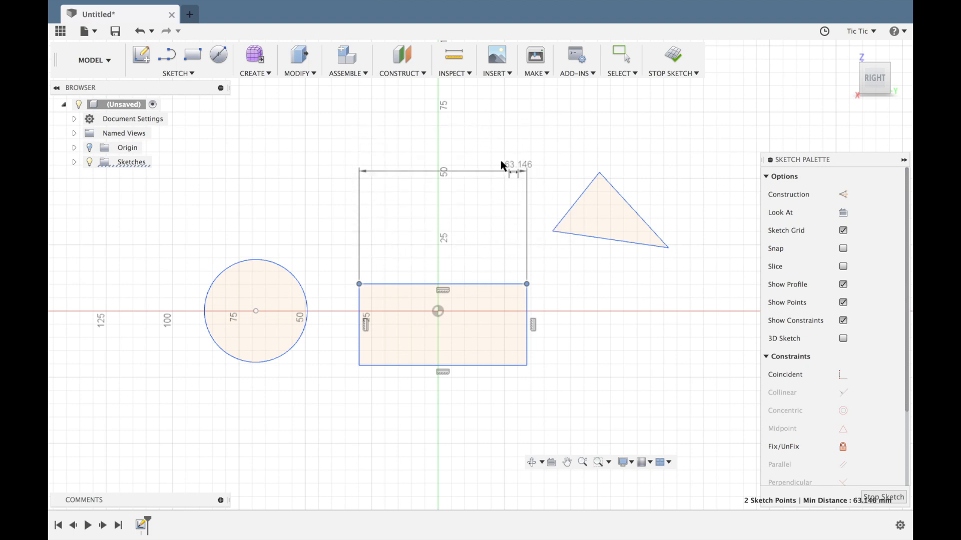
left_click(446, 228)
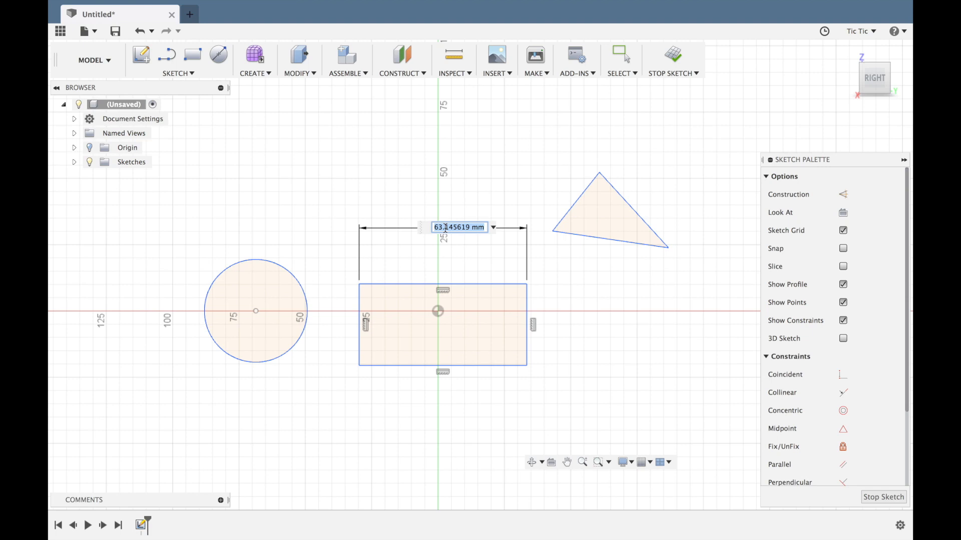
type("64")
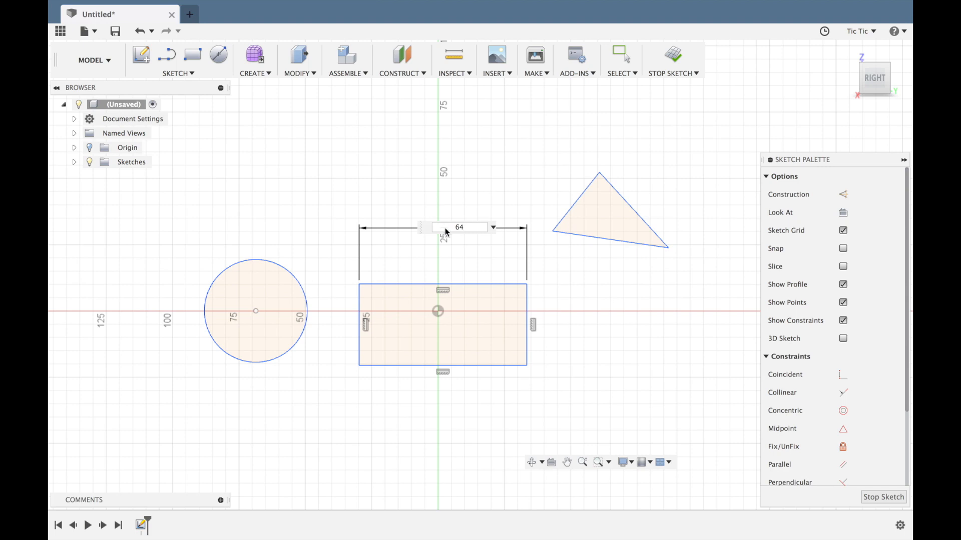
key("Return")
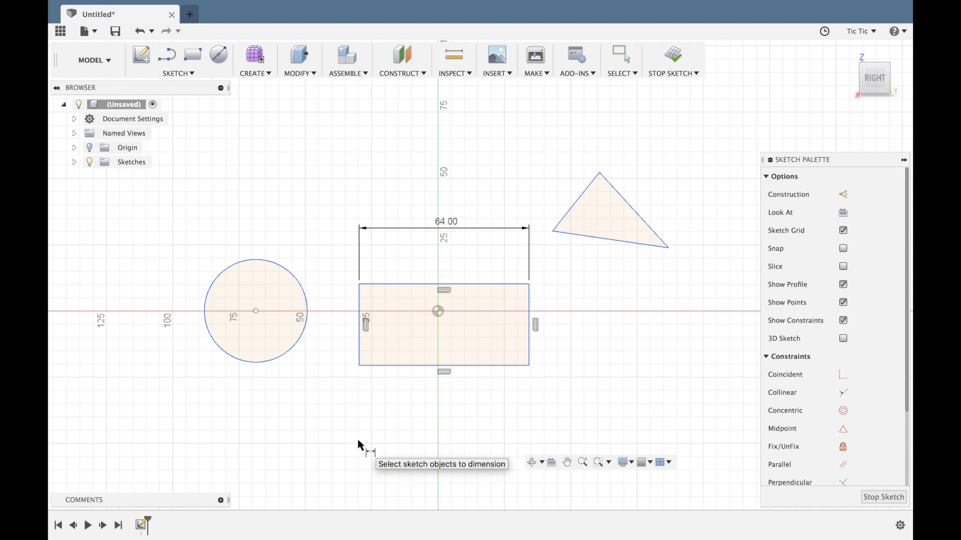
Add an aligned dimension across the rectangle's diagonal, from upper-left to lower-right corner, and set it to 70 mm
left_click(359, 283)
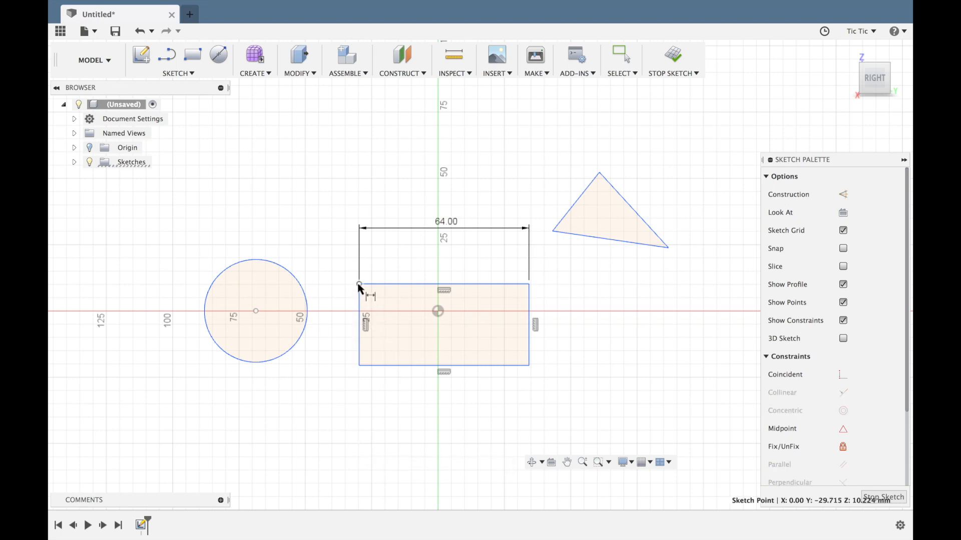
left_click(529, 366)
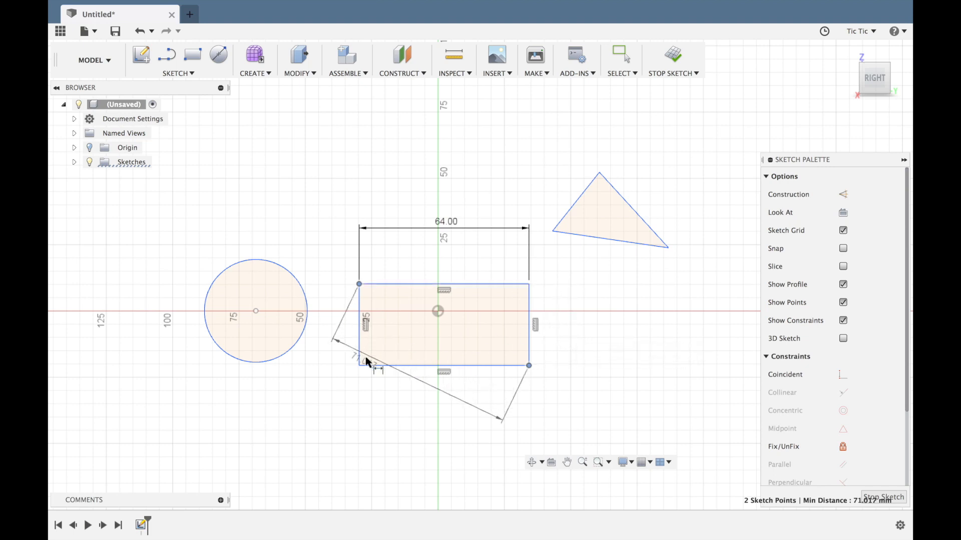
left_click(349, 379)
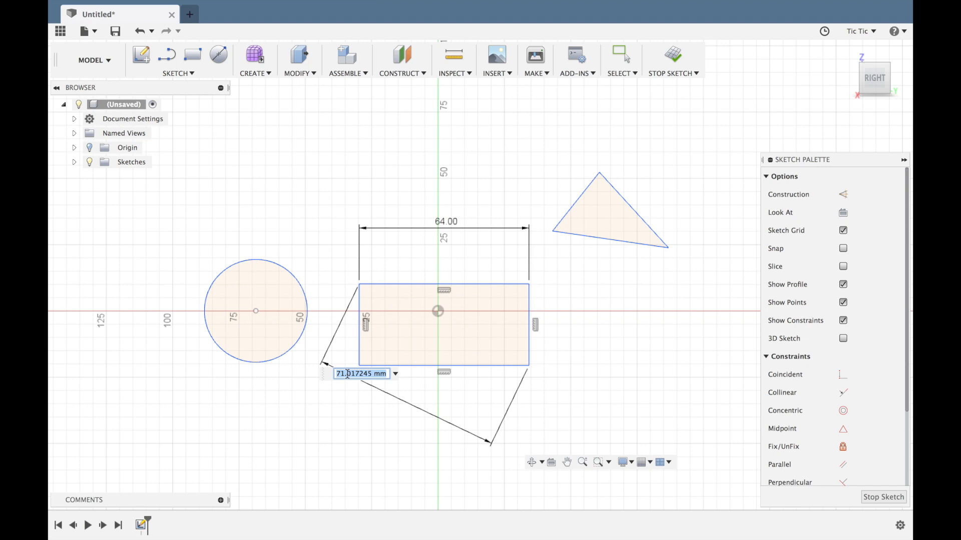
type("70")
key("Return")
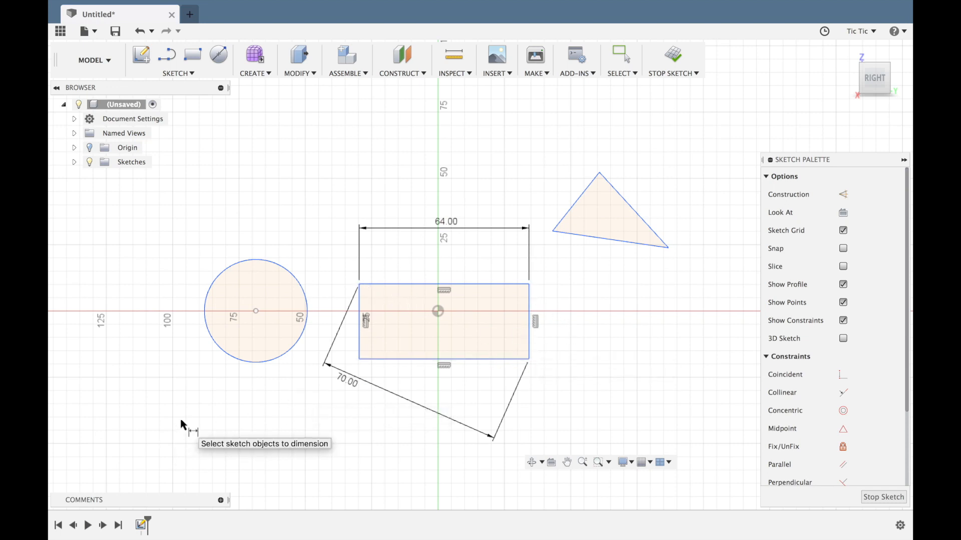
Delete the diagonal dimension from the rectangle
key("Escape")
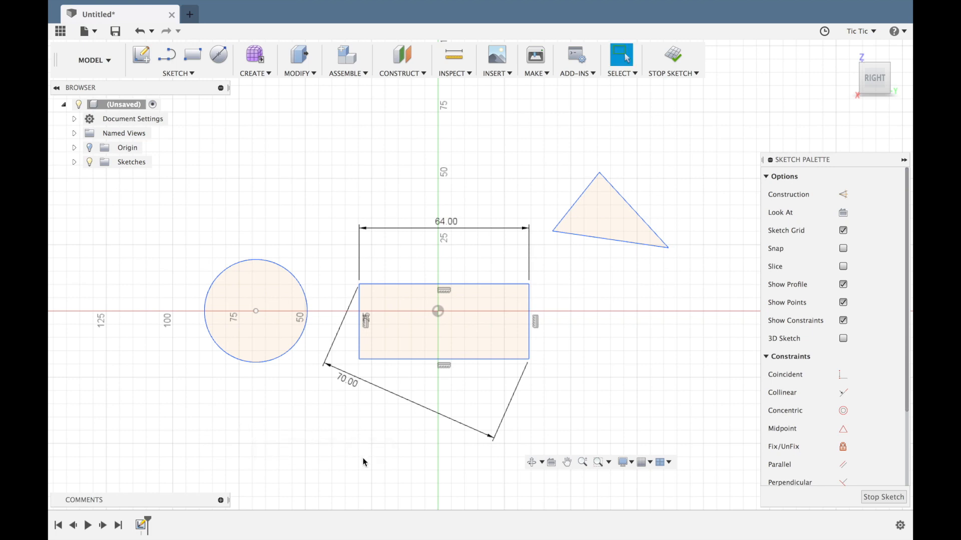
left_click(348, 381)
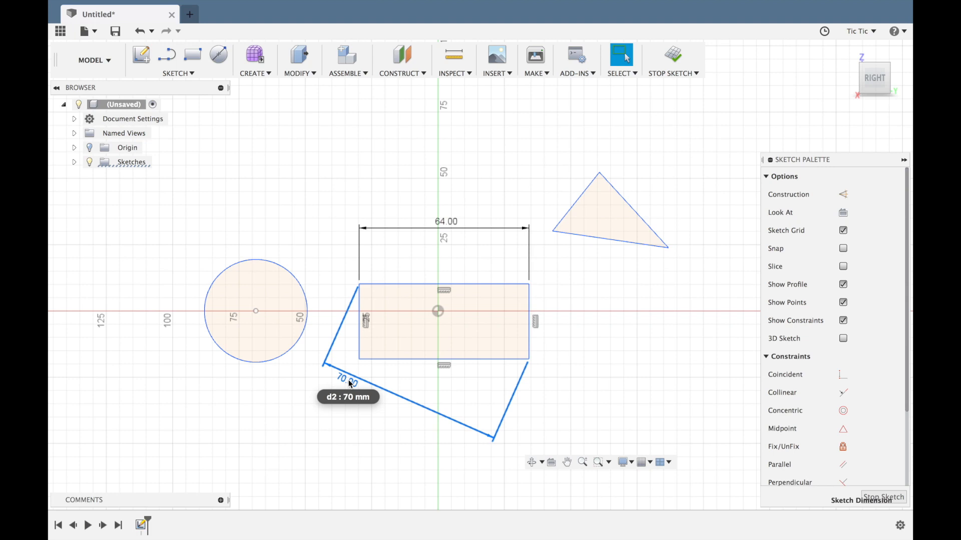
key("Delete")
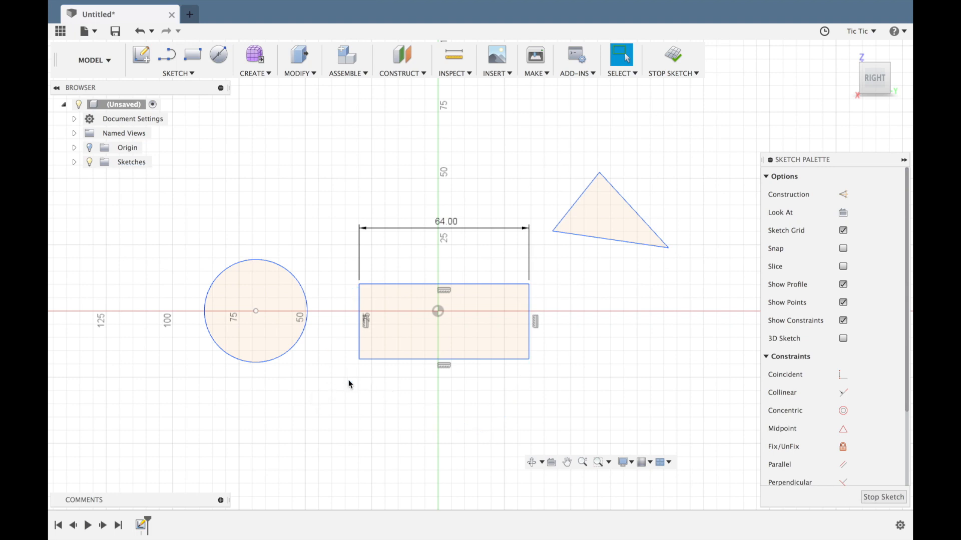
Dimension the circle's diameter and set it to 40 mm
key("d")
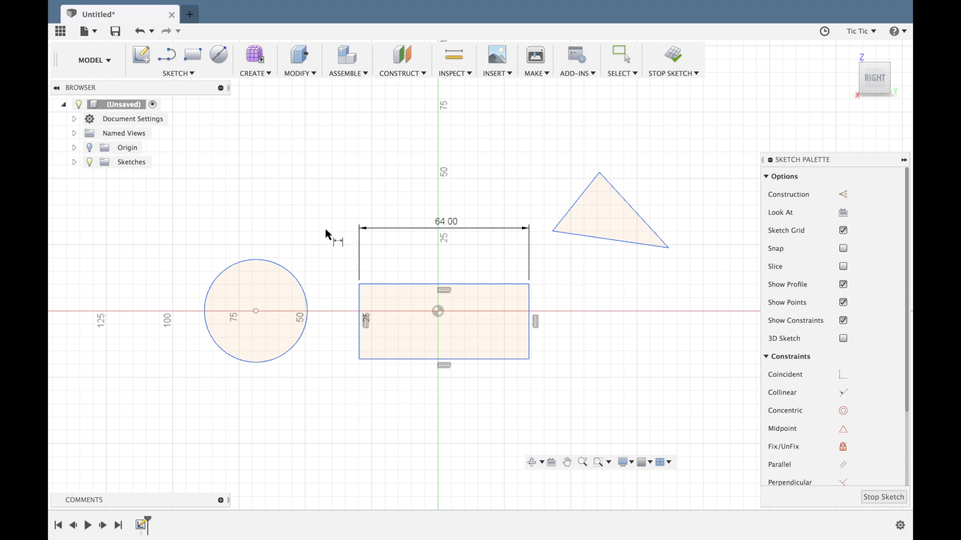
left_click(268, 263)
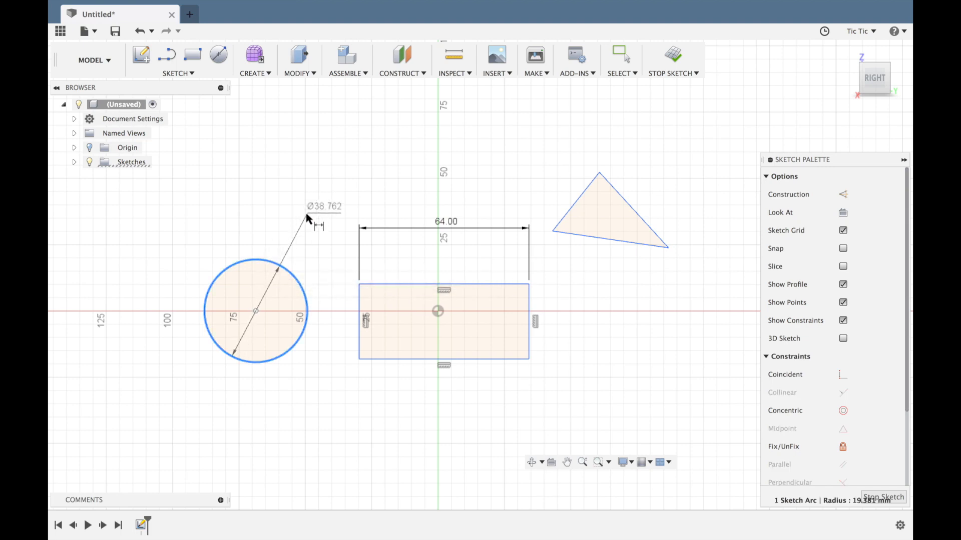
left_click(296, 230)
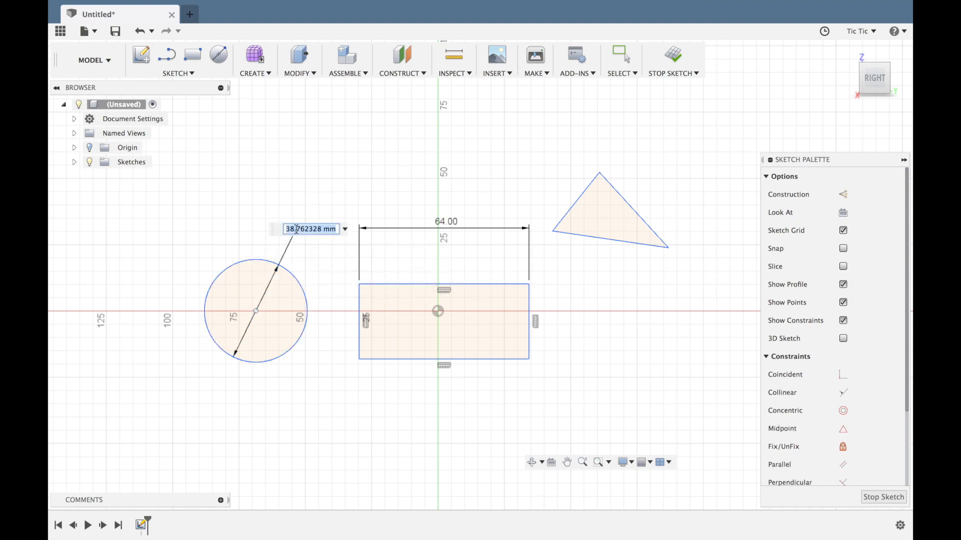
type("40")
key("Return")
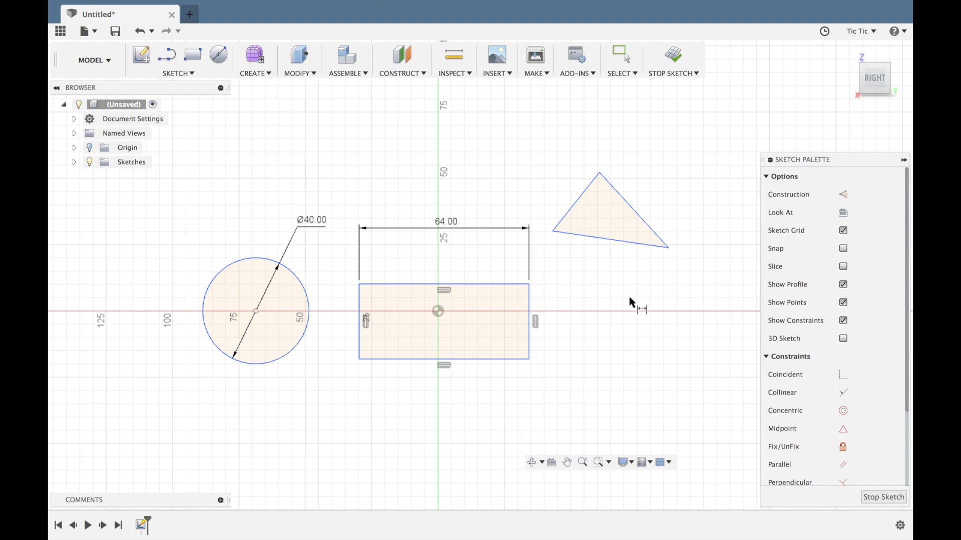
key("Escape")
Dimension the angle between the triangle's left and lower edges and set it to 60 degrees
left_click(575, 203)
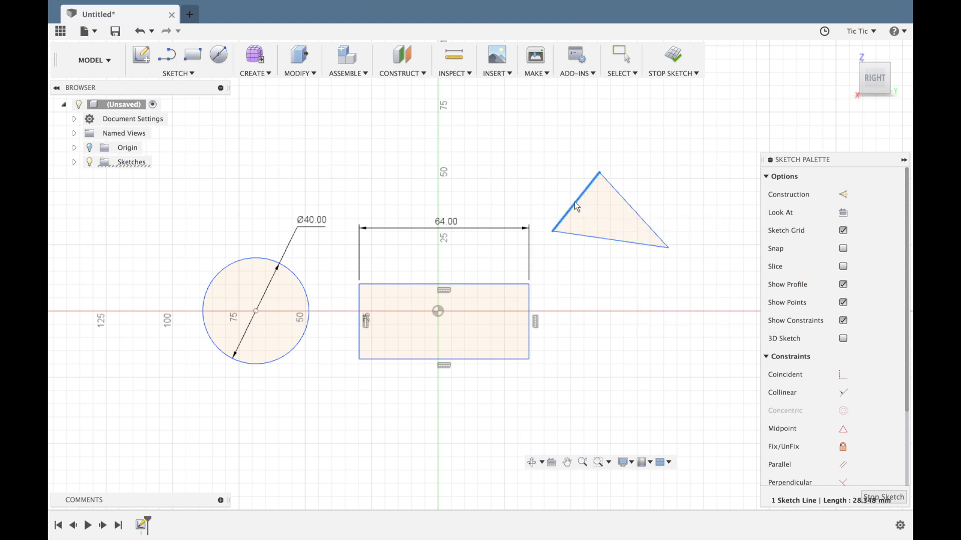
key("d")
left_click(608, 239)
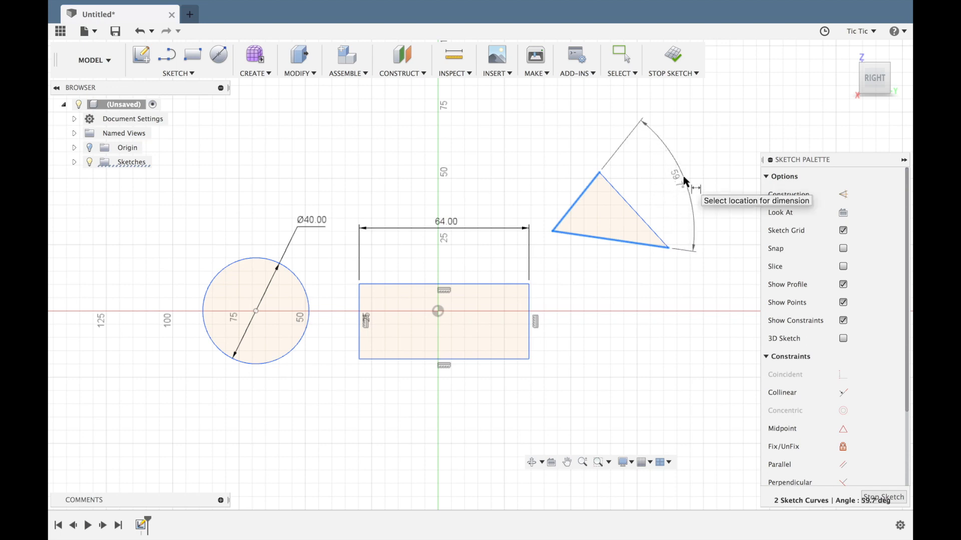
left_click(678, 169)
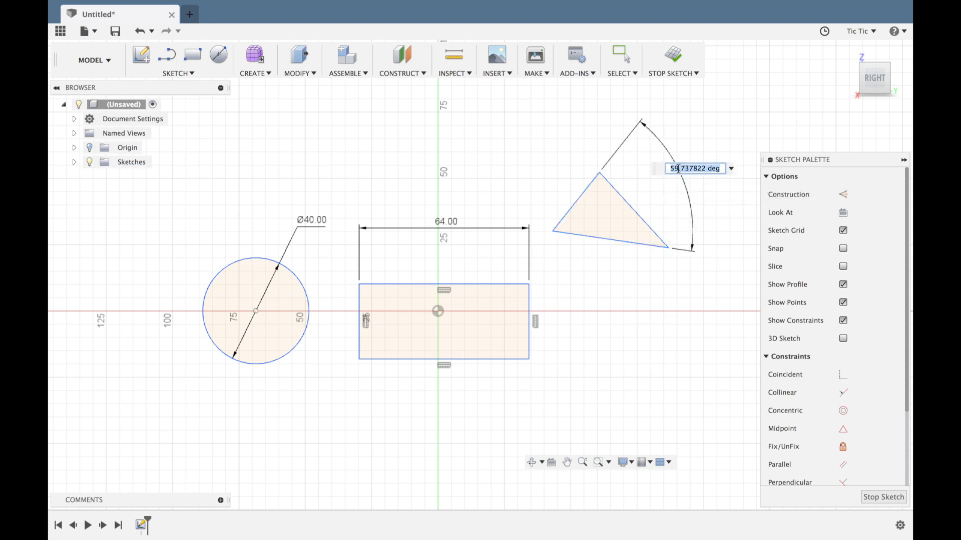
type("60")
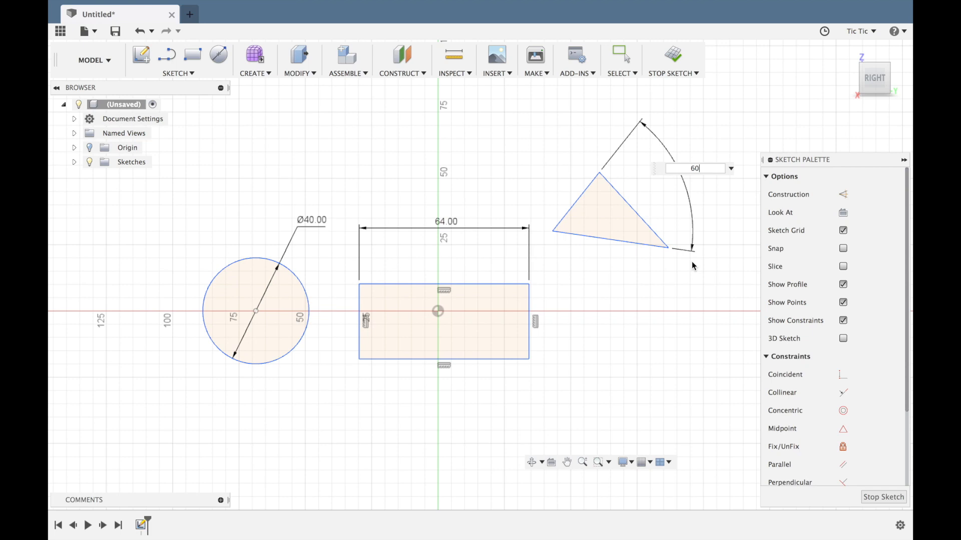
key("Return")
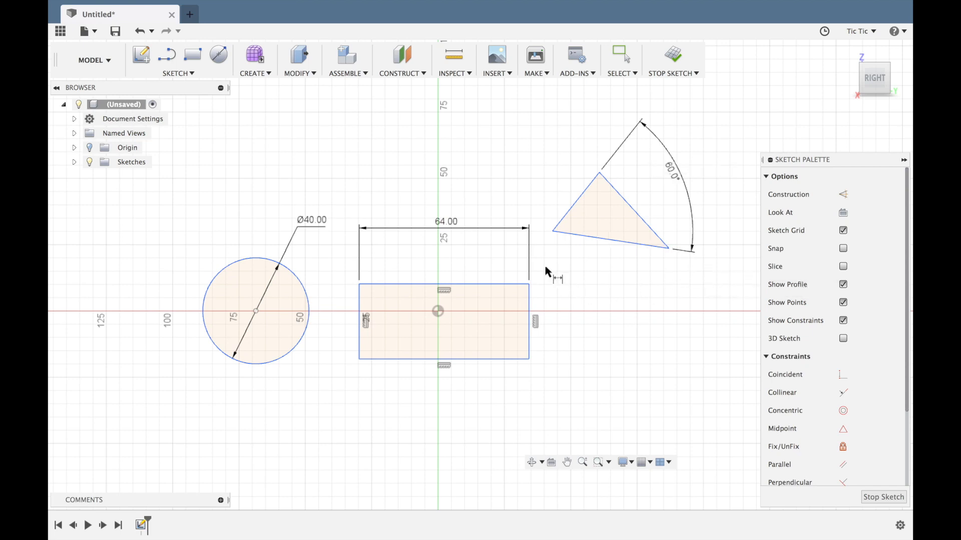
Dimension the horizontal distance from the rectangle's right edge to the triangle's left corner and set it to 10 mm
left_click(551, 231)
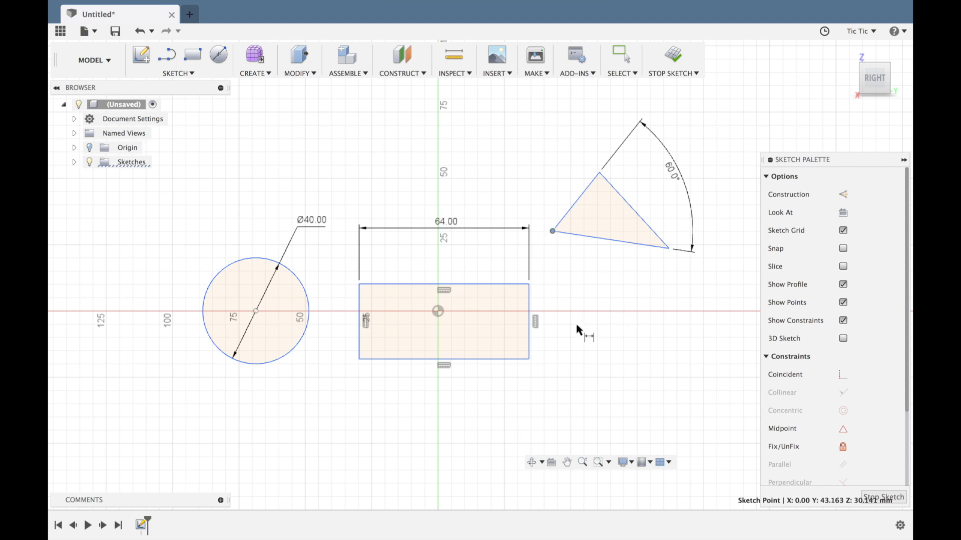
left_click(530, 325)
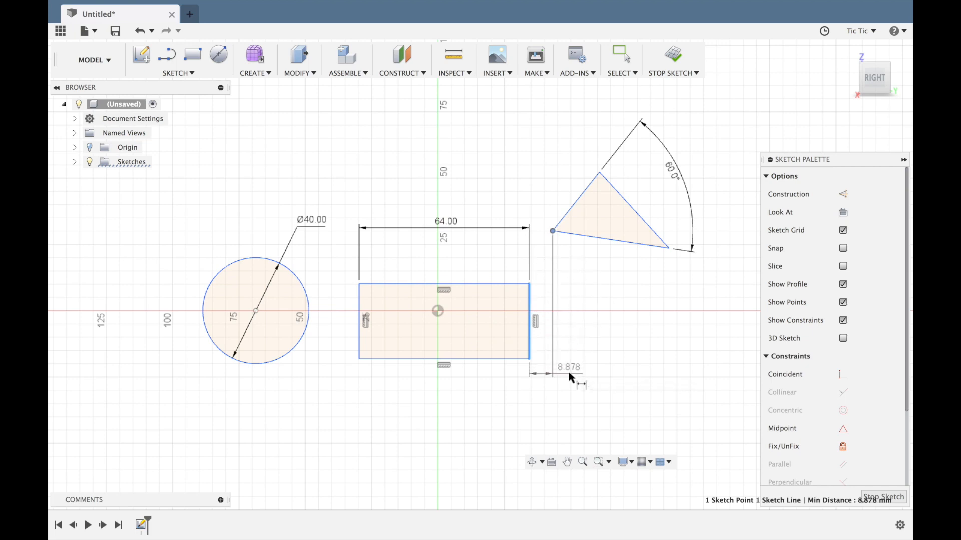
left_click(573, 379)
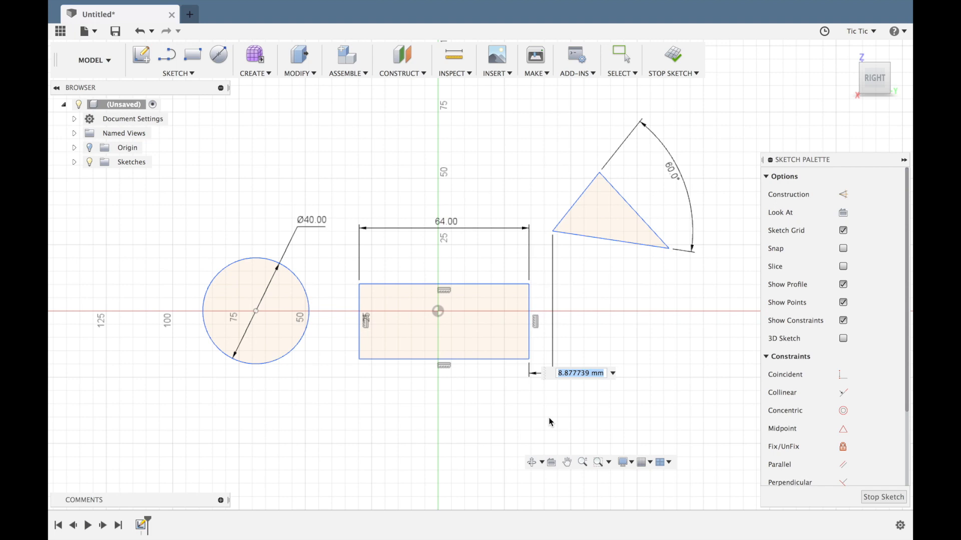
type("10")
key("Return")
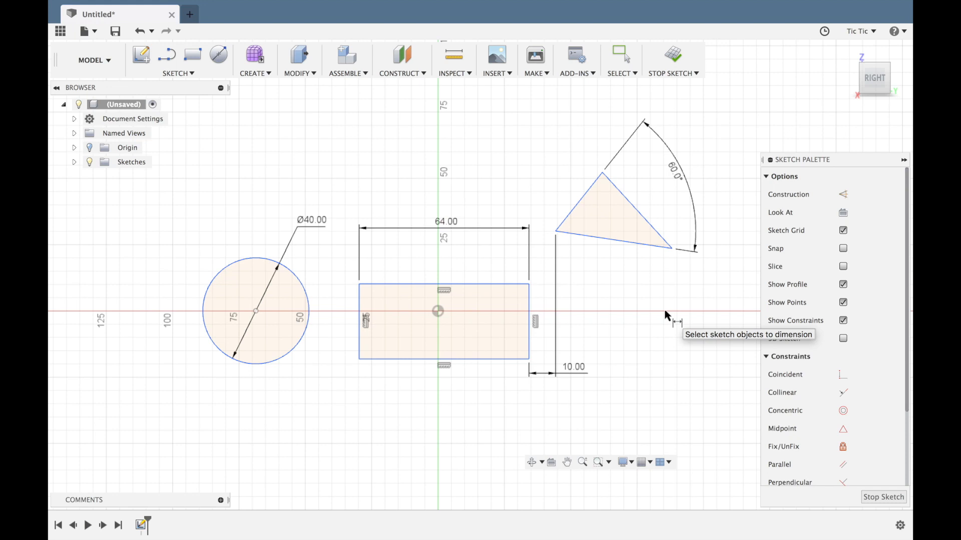
Add a vertical dimension between the ends of the triangle's lower edge and set it to 10 mm
left_click(619, 241)
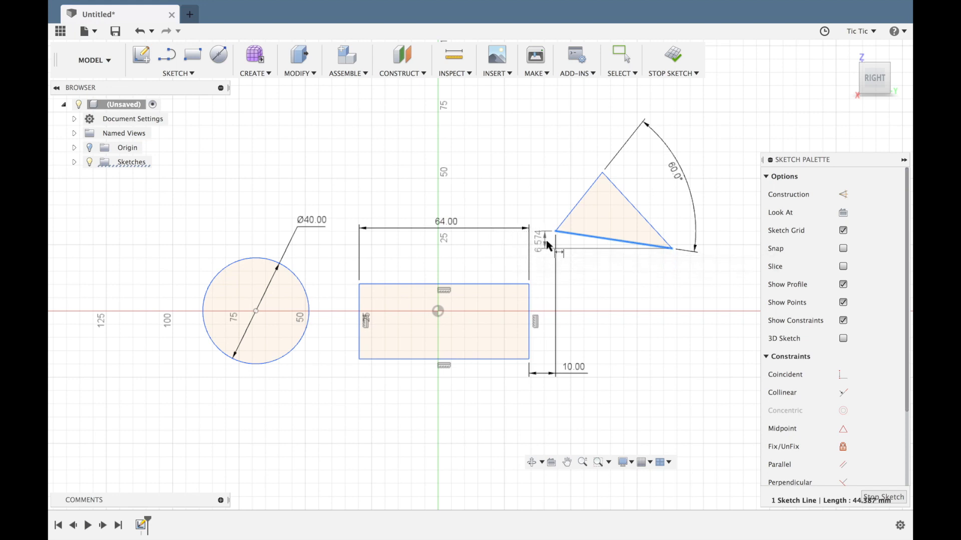
left_click(544, 242)
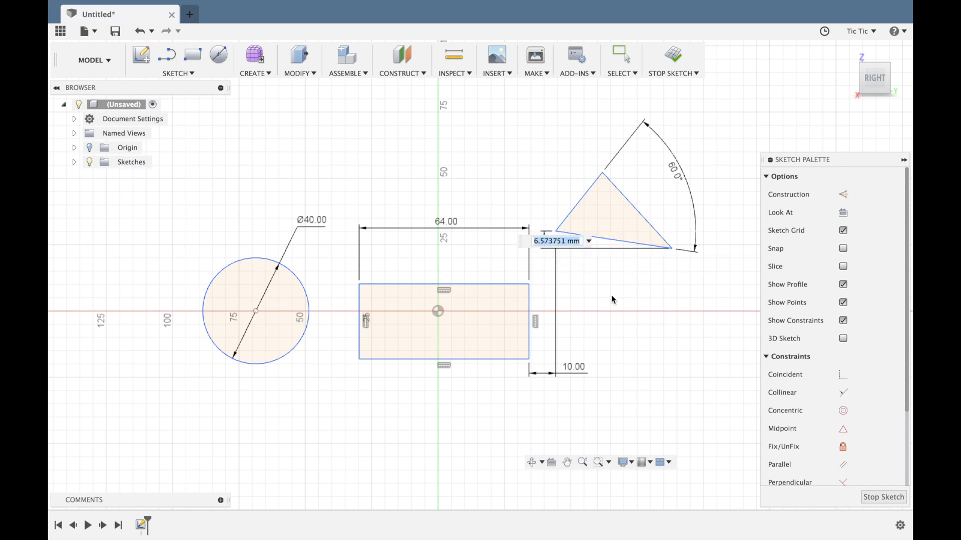
type("10")
key("Return")
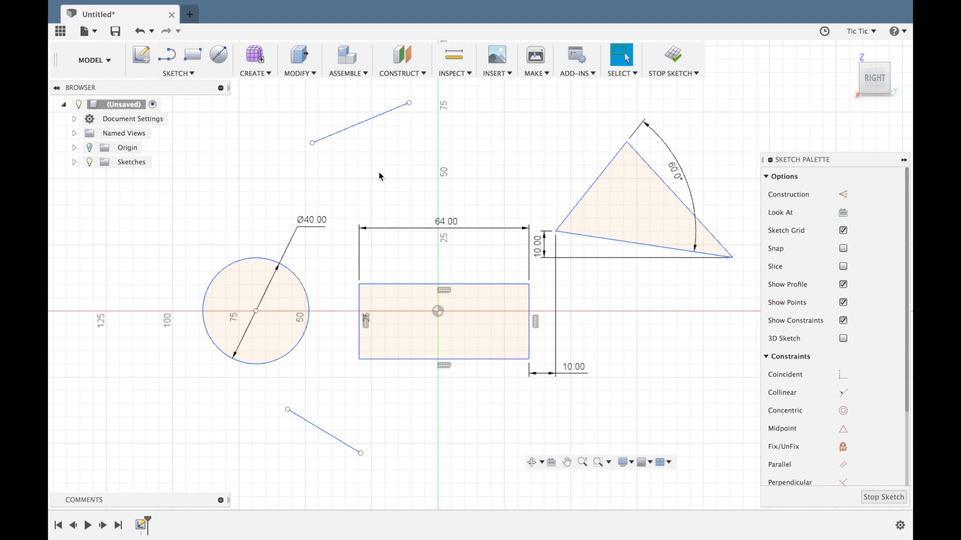
Dimension the angle between the two separate slanted lines above and below the rectangle and set it to 55 degrees
key("d")
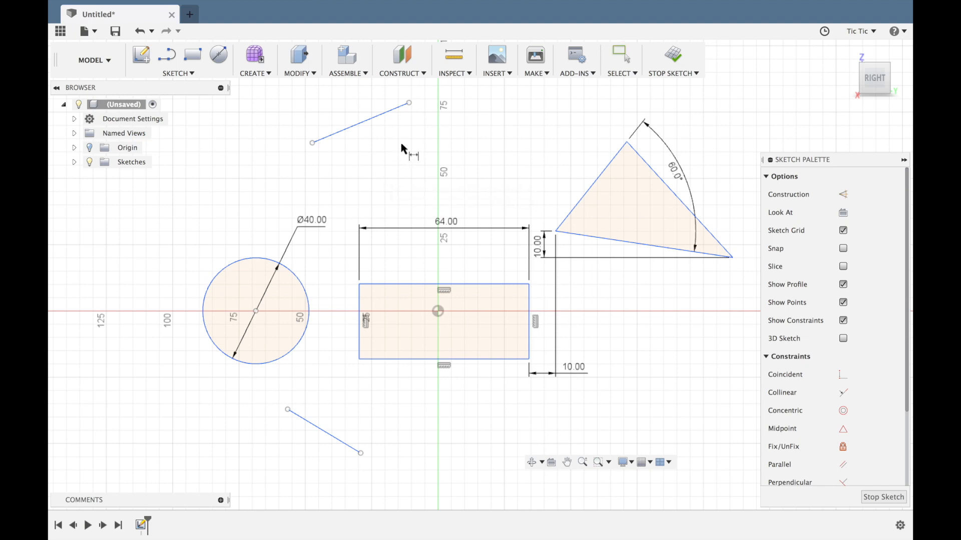
left_click(370, 119)
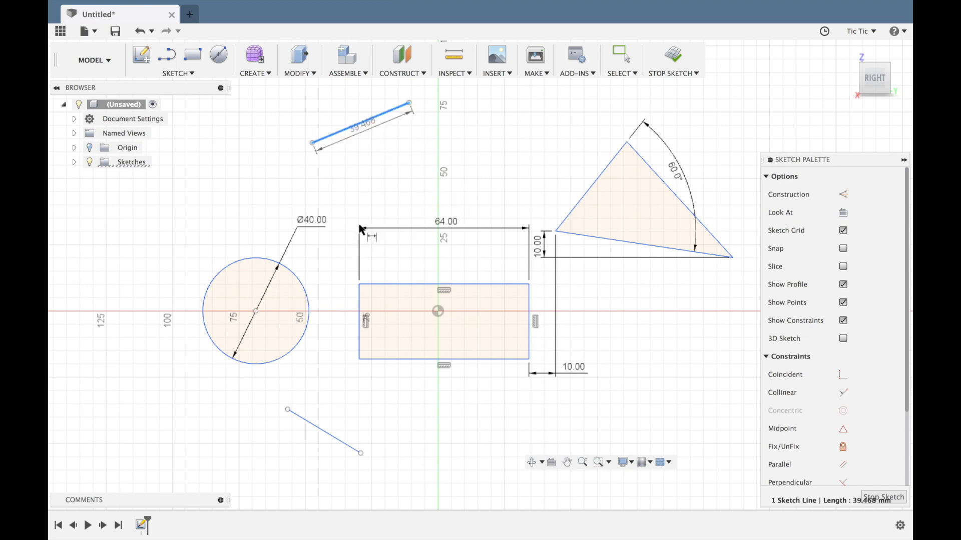
left_click(322, 428)
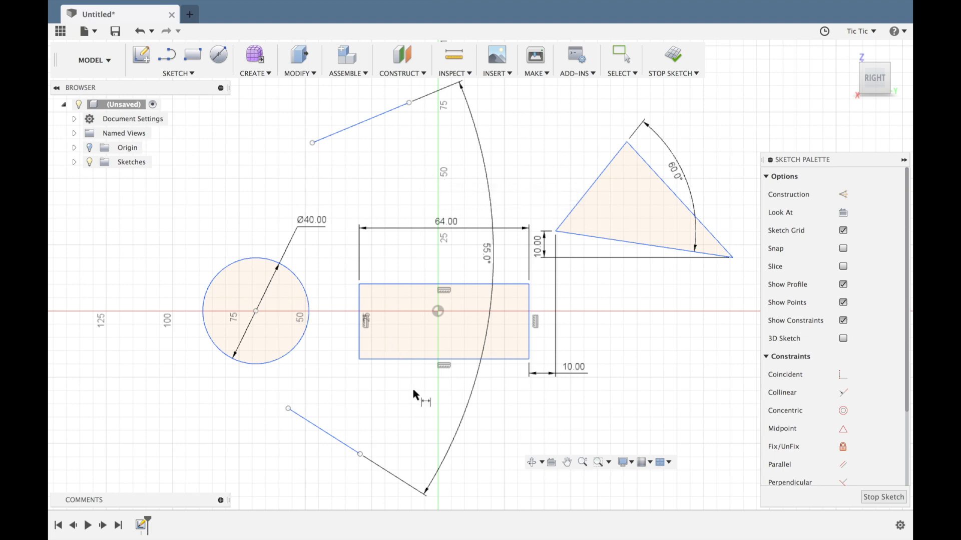
Dimension the length of the rectangle's lower edge as a driven dimension placed below the rectangle
left_click(415, 360)
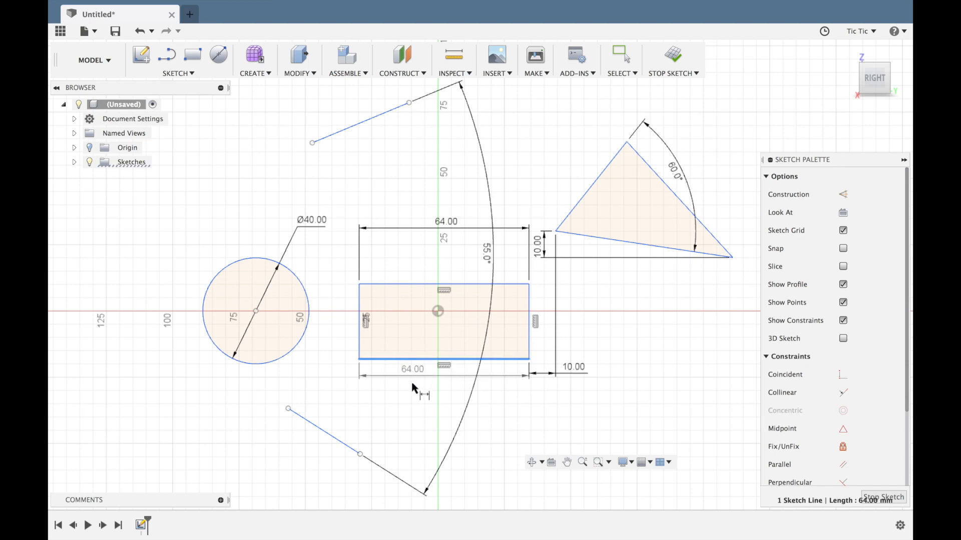
left_click(414, 413)
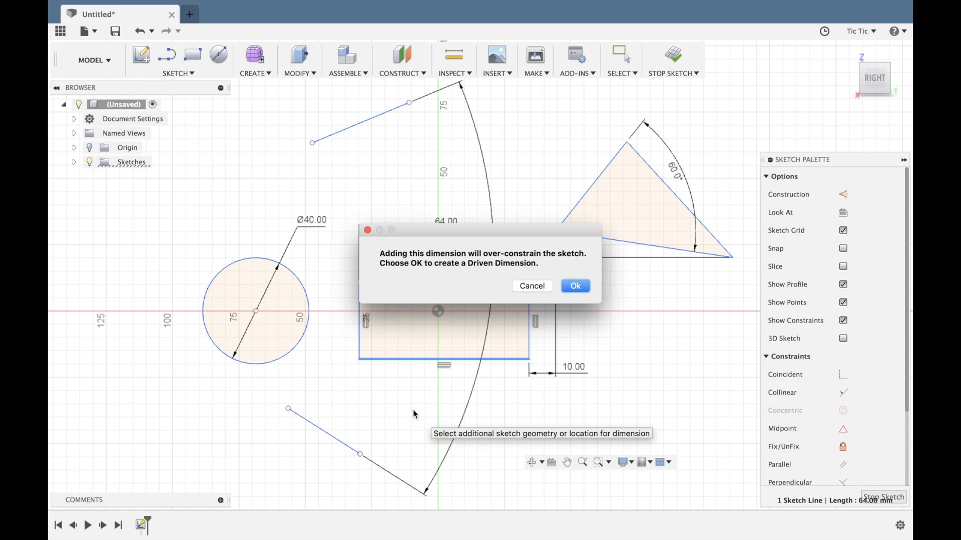
left_click(575, 285)
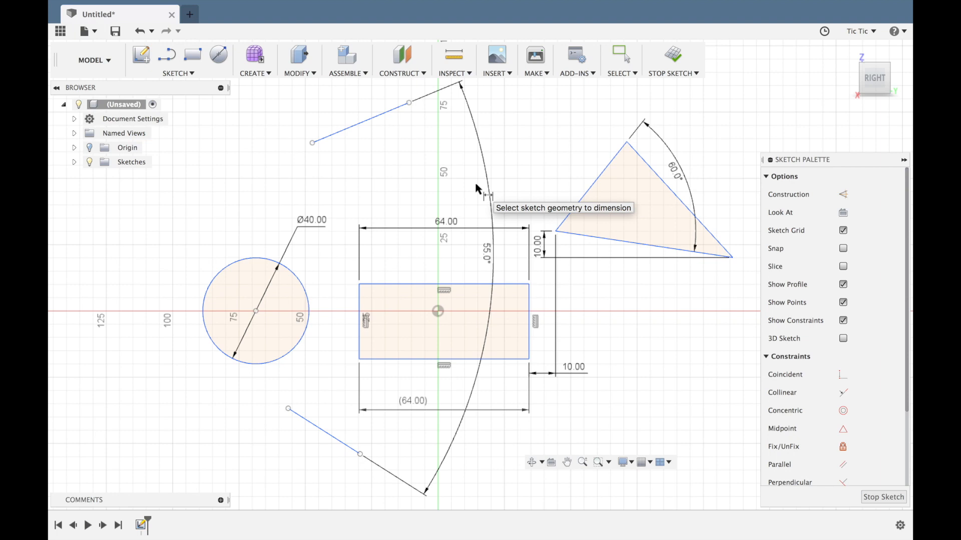
key("Escape")
Set the length dimension above the rectangle's upper edge to 55 mm
double_click(443, 225)
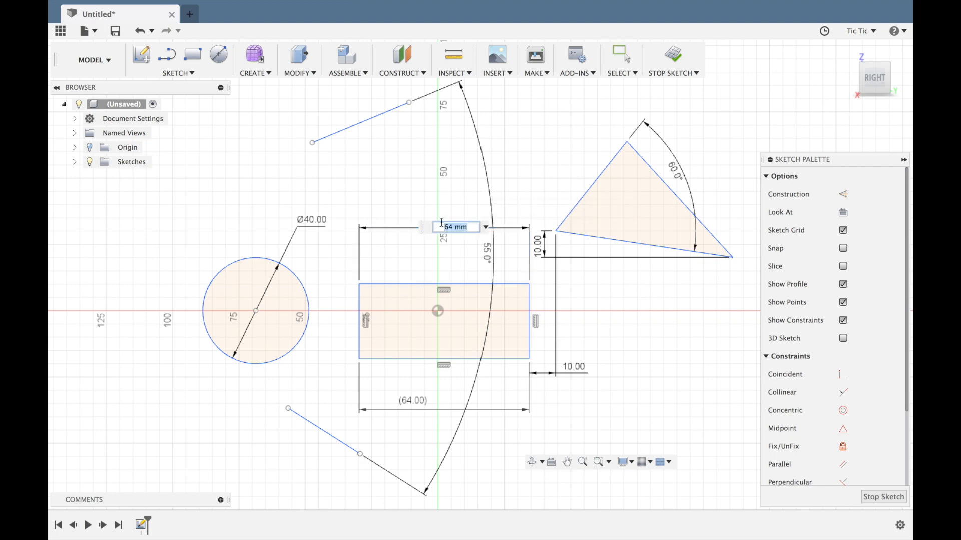
type("55")
key("Return")
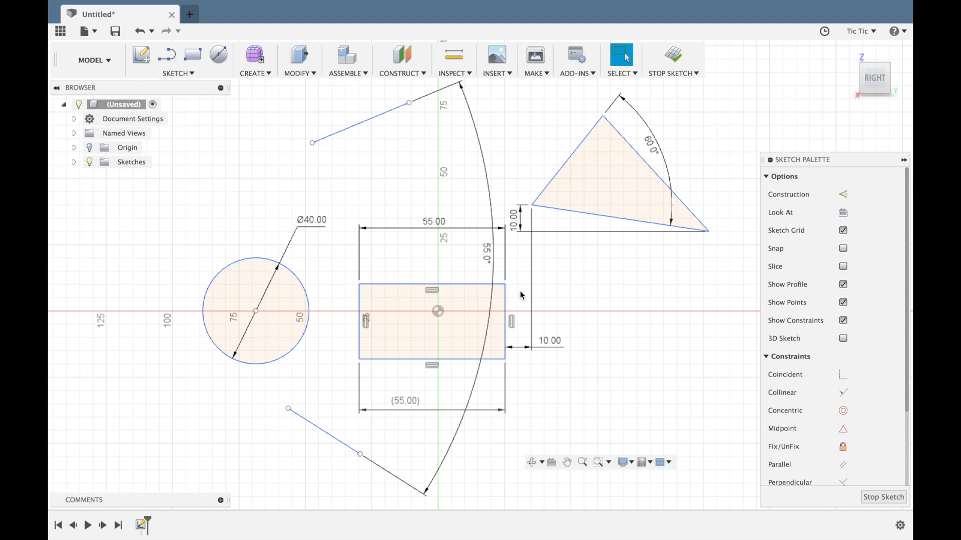
Sketch a smaller closed triangle from three lines below the large triangle, to the right of the rectangle
key("l")
left_click(600, 351)
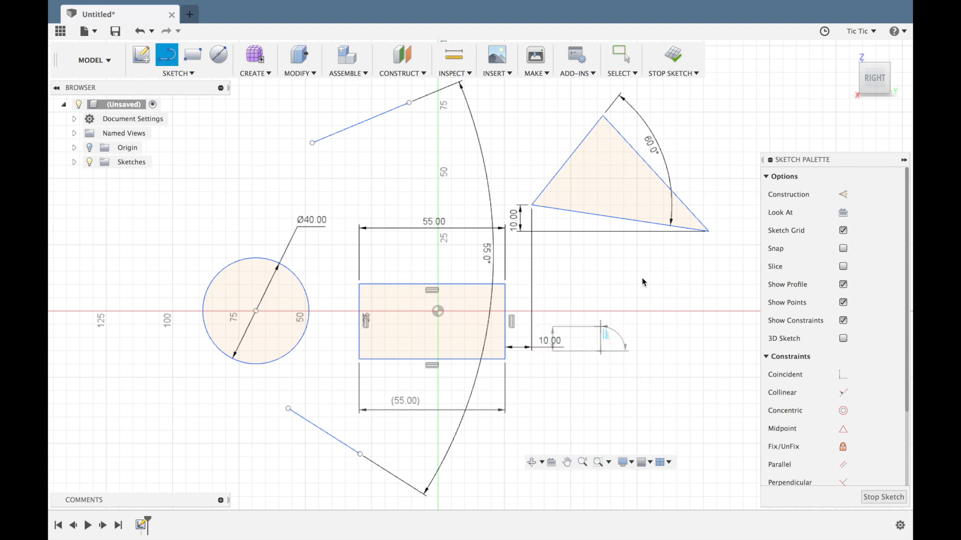
left_click(657, 273)
left_click(704, 358)
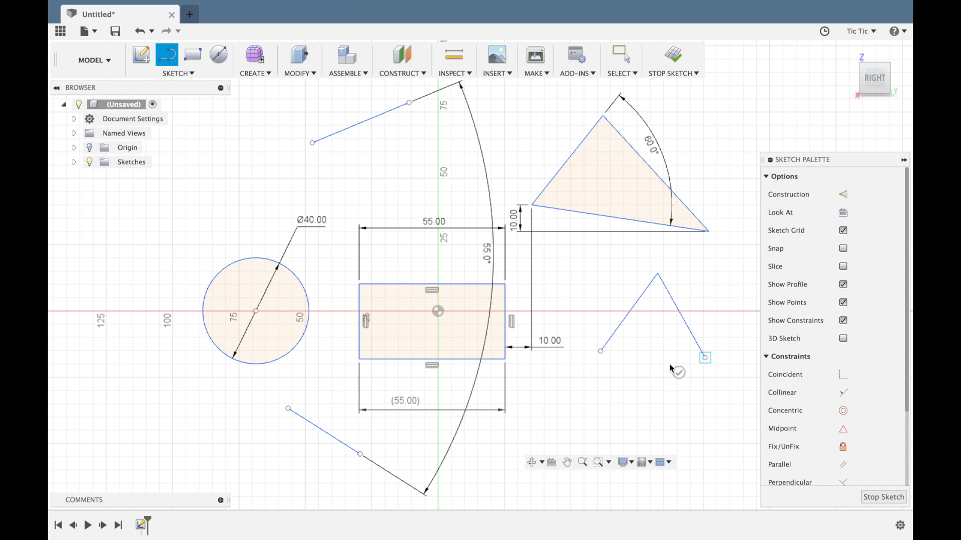
left_click(600, 351)
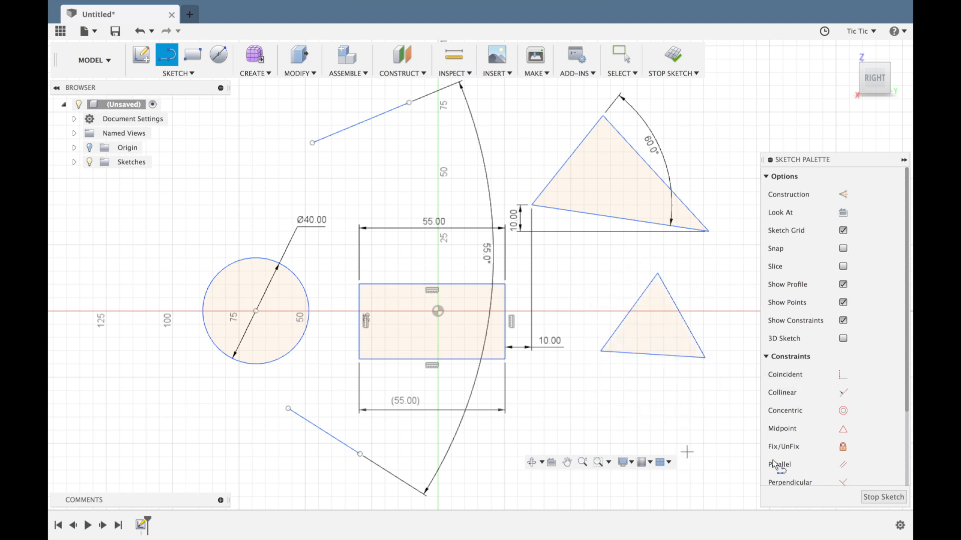
Apply Equal constraints between the small triangle's right and lower edges and between its lower and left edges
scroll(862, 450, "down", 3)
left_click(847, 458)
left_click(679, 313)
left_click(657, 356)
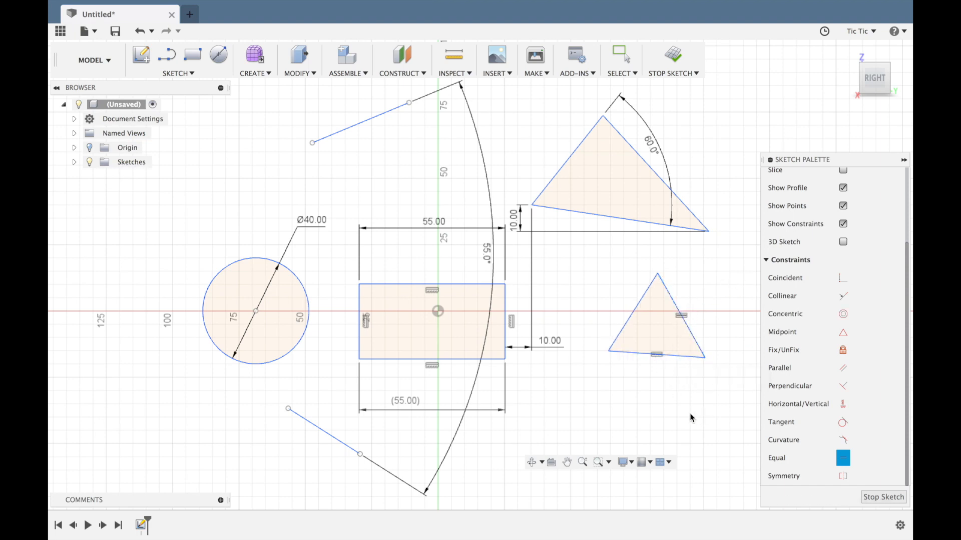
left_click(633, 354)
left_click(623, 330)
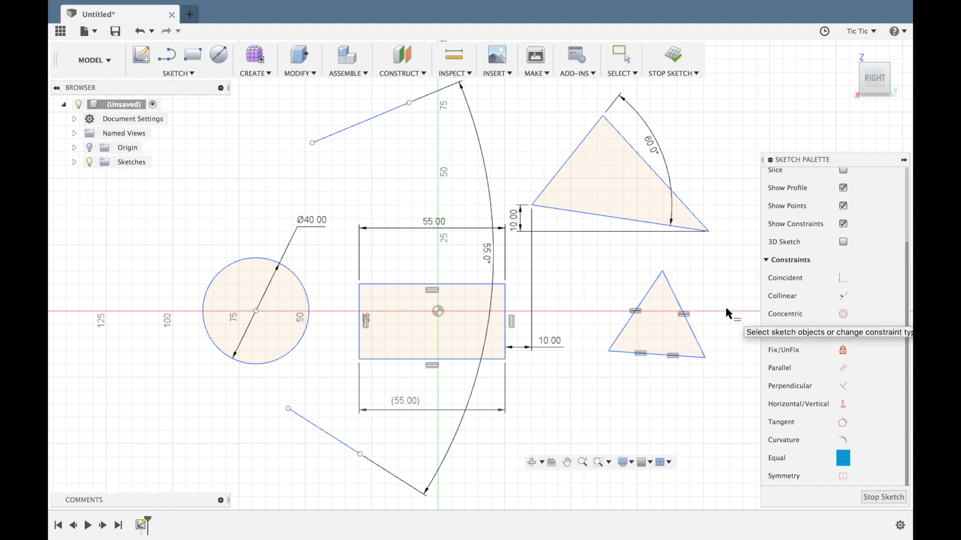
key("d")
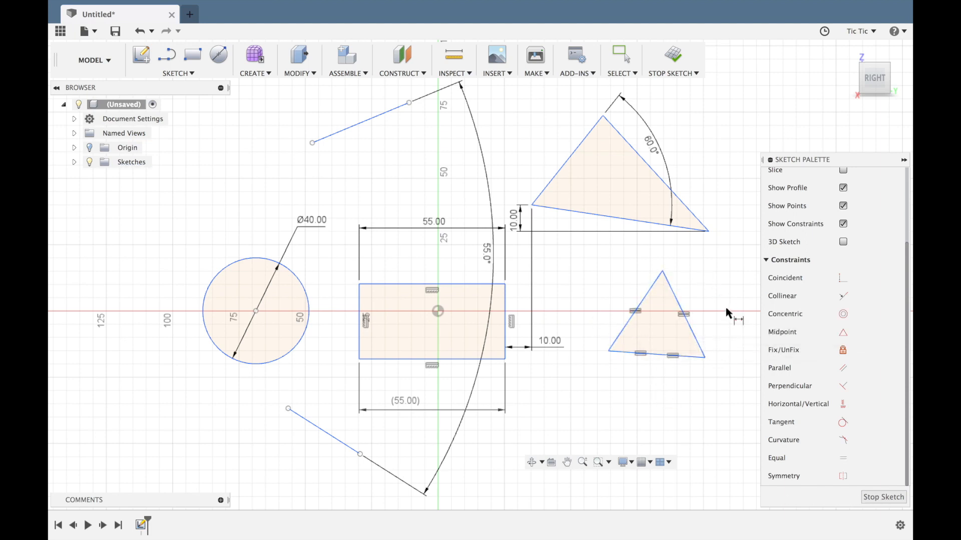
key("Escape")
left_click(640, 305)
key("Escape")
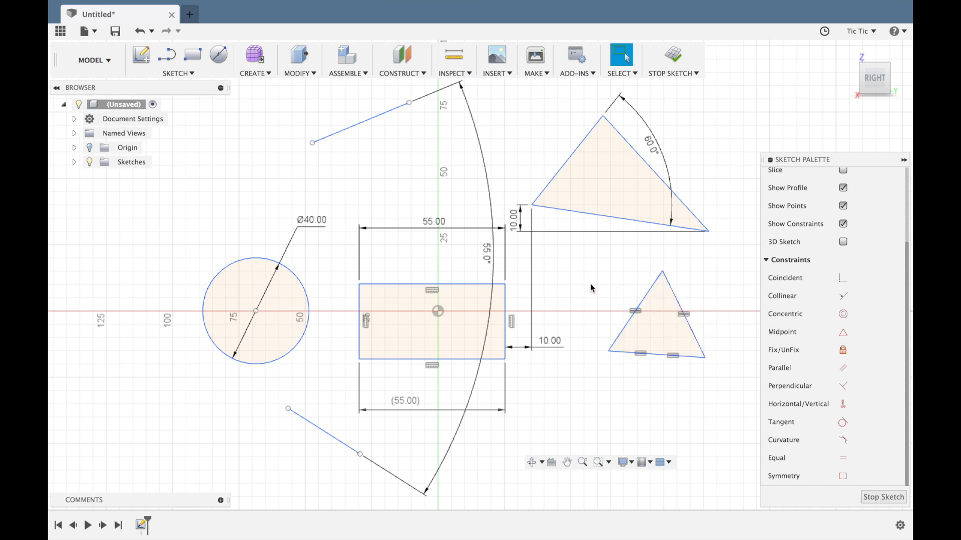
Add an aligned dimension to the small triangle's left edge and set it to 30 mm
key("d")
left_click(641, 300)
left_click(623, 285)
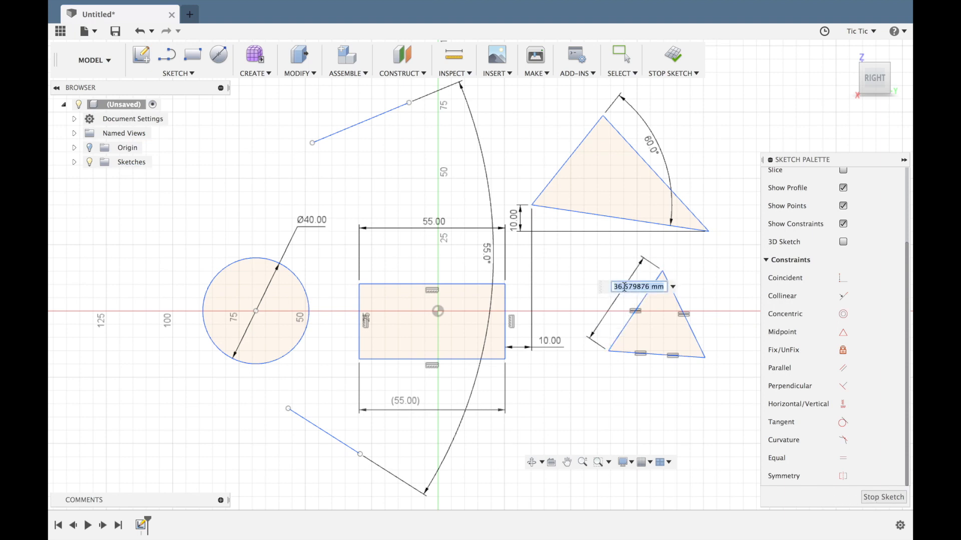
type("30")
key("Return")
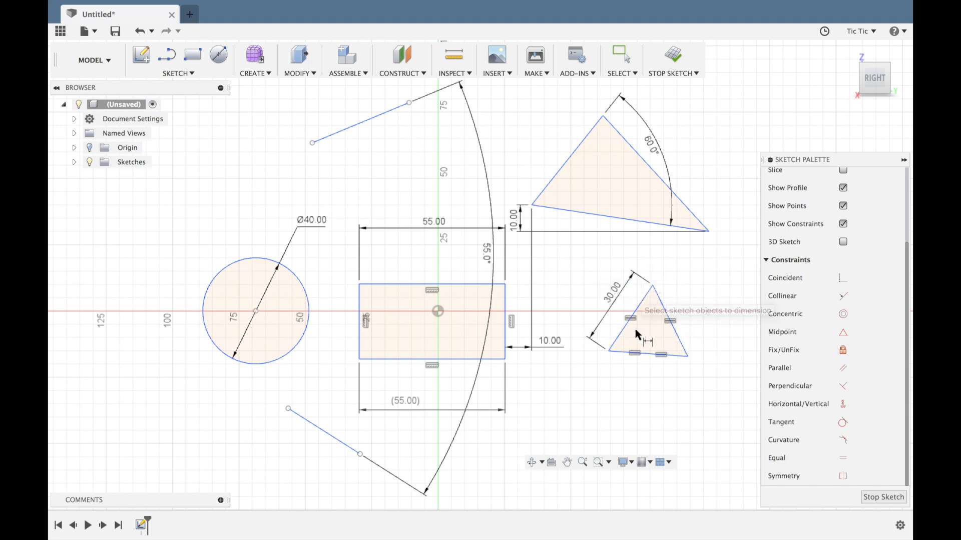
Try a vertical dimension on the small triangle's right edge, accepting its value, and undo it
left_click(668, 315)
left_click(688, 302)
key("Return")
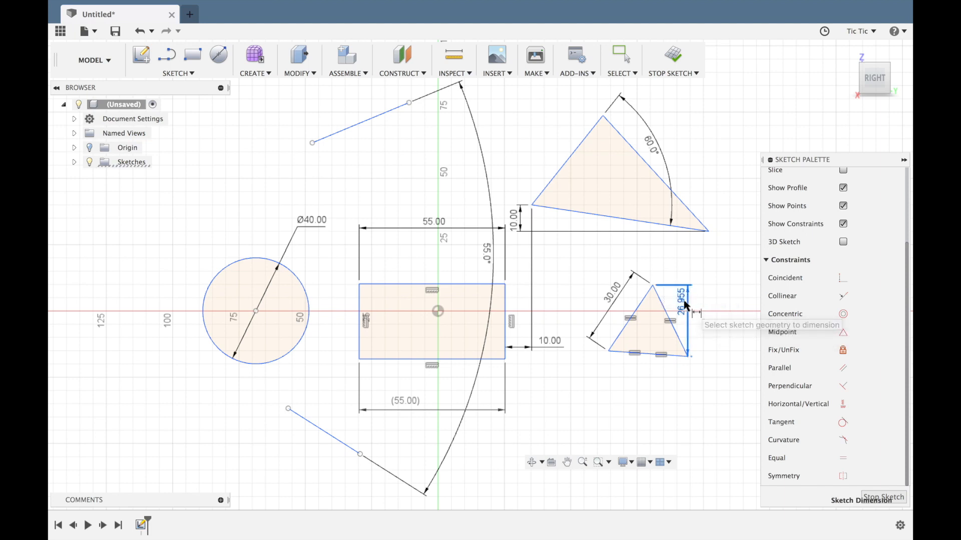
key("super+z")
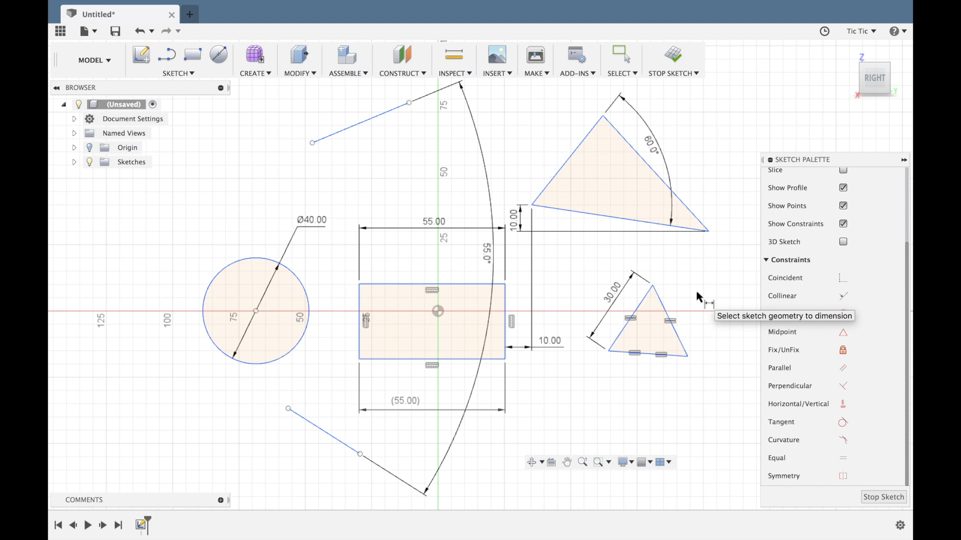
Add an aligned dimension to the small triangle's right edge as a driven dimension
left_click(665, 314)
left_click(680, 305)
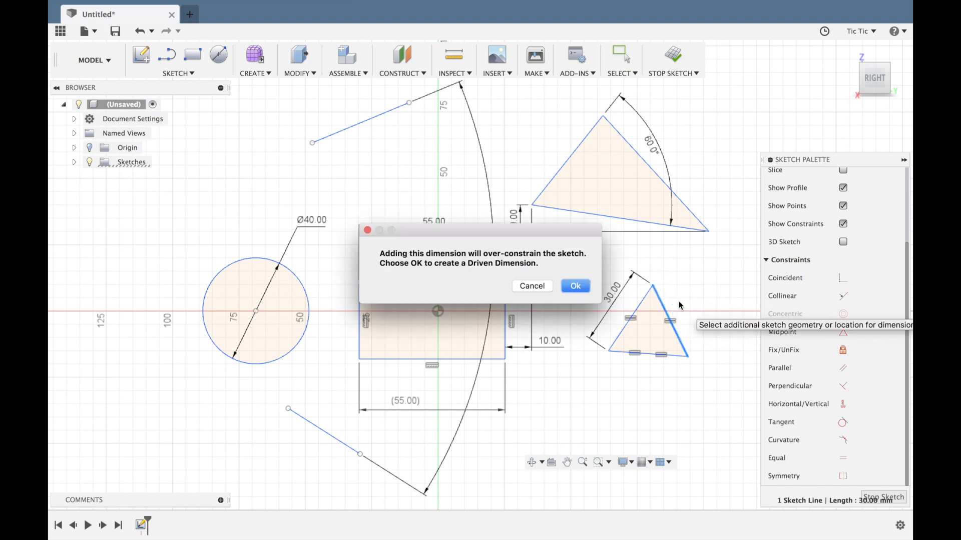
left_click(581, 287)
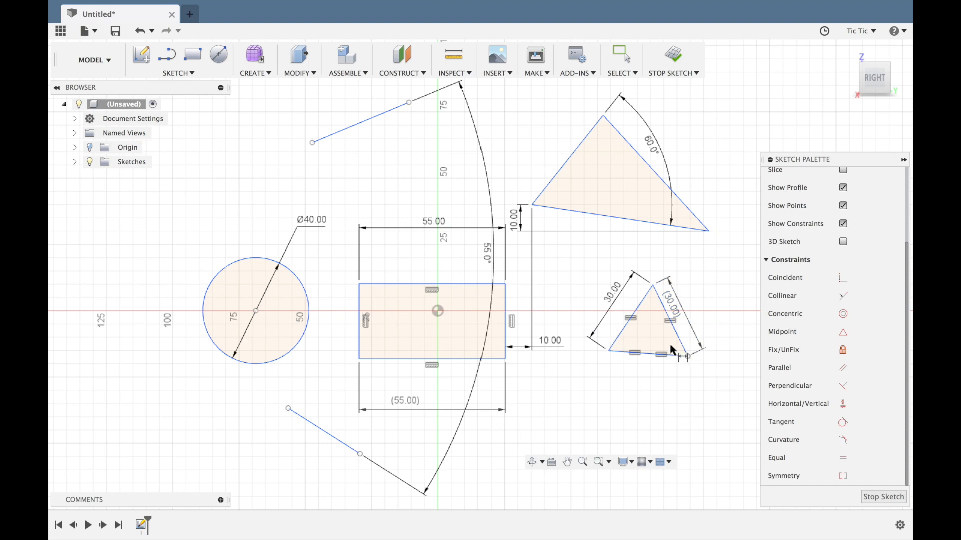